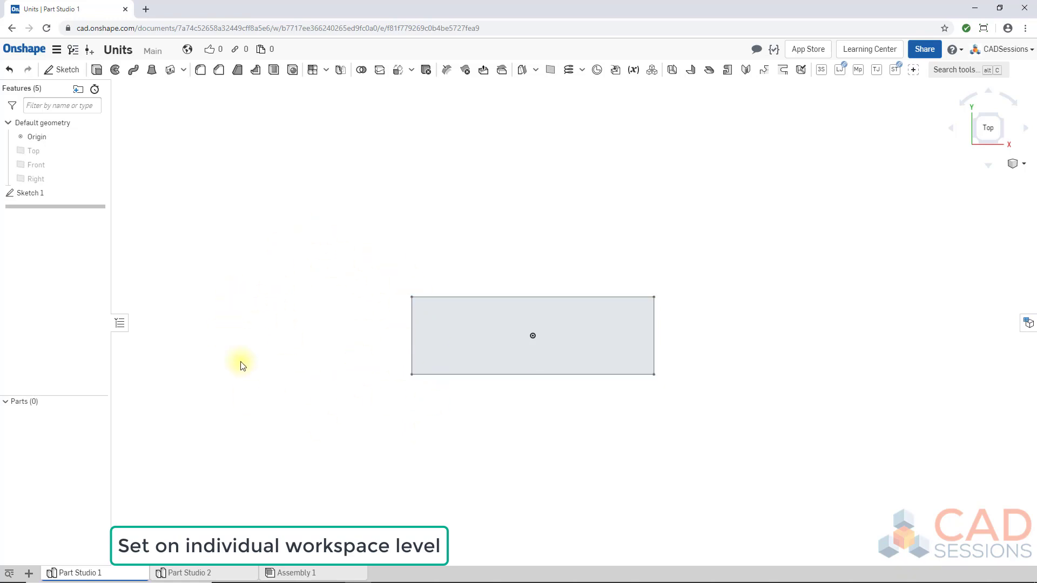
# Display the workspace units (Inch, Degree, Gram, 0.123 decimals), then select Sketch 1
pyautogui.click(290, 292)
pyautogui.click(57, 50)
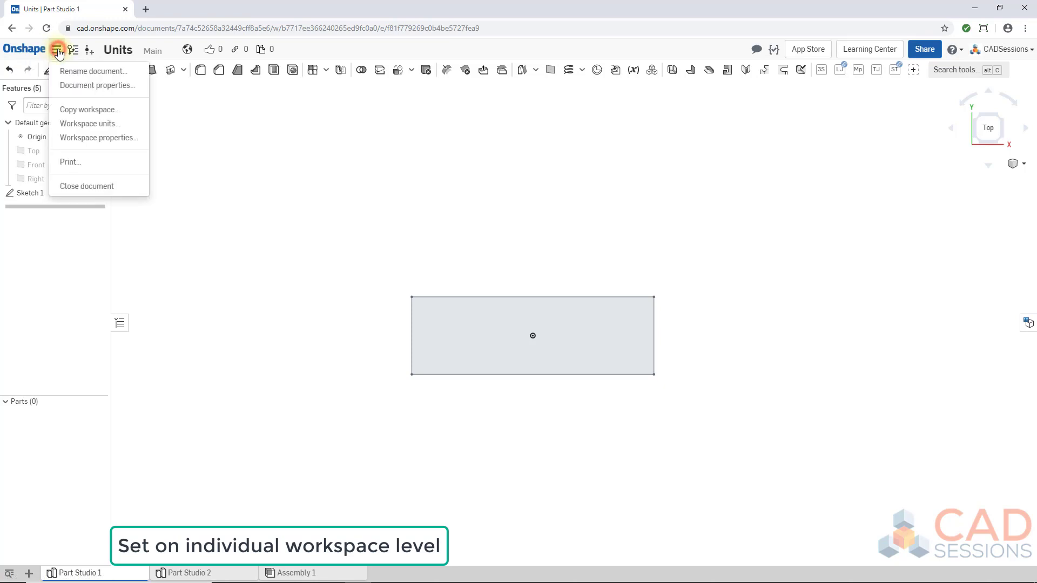
pyautogui.click(133, 126)
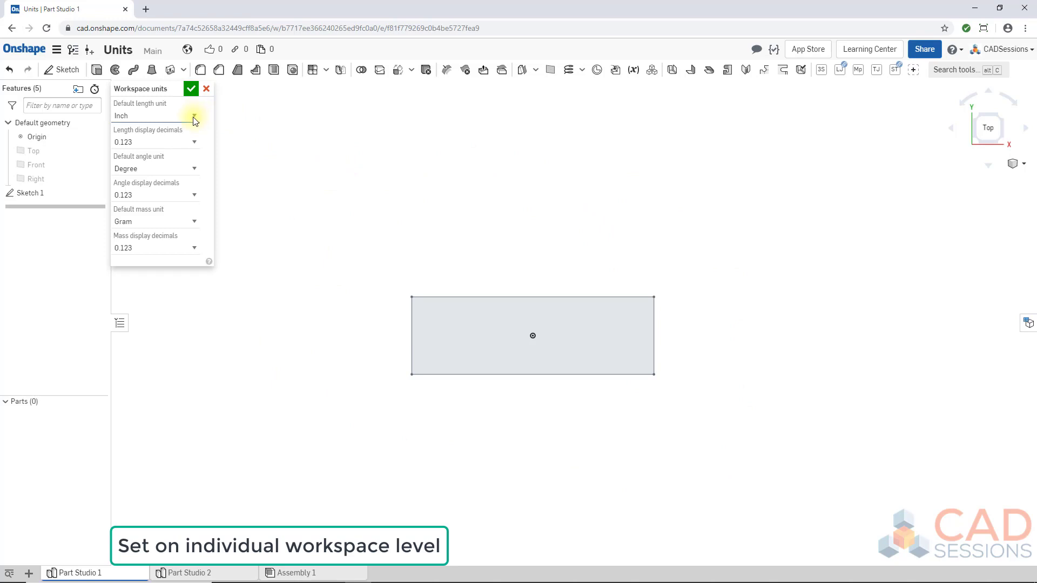
pyautogui.click(29, 195)
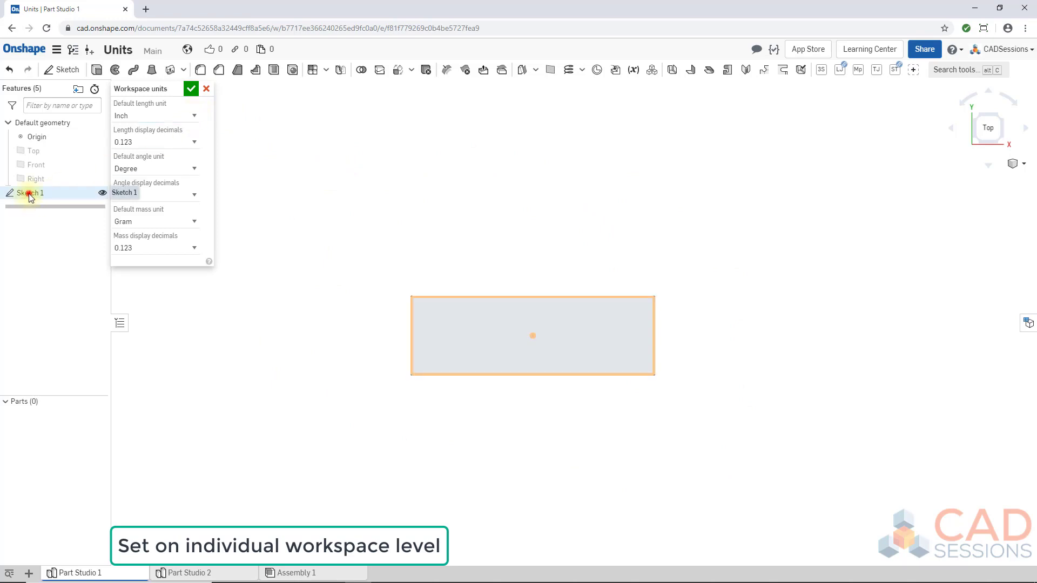
# Edit Sketch 1 and shift the height dimension 1 slightly left, leaving its value unchanged
pyautogui.doubleClick(28, 194)
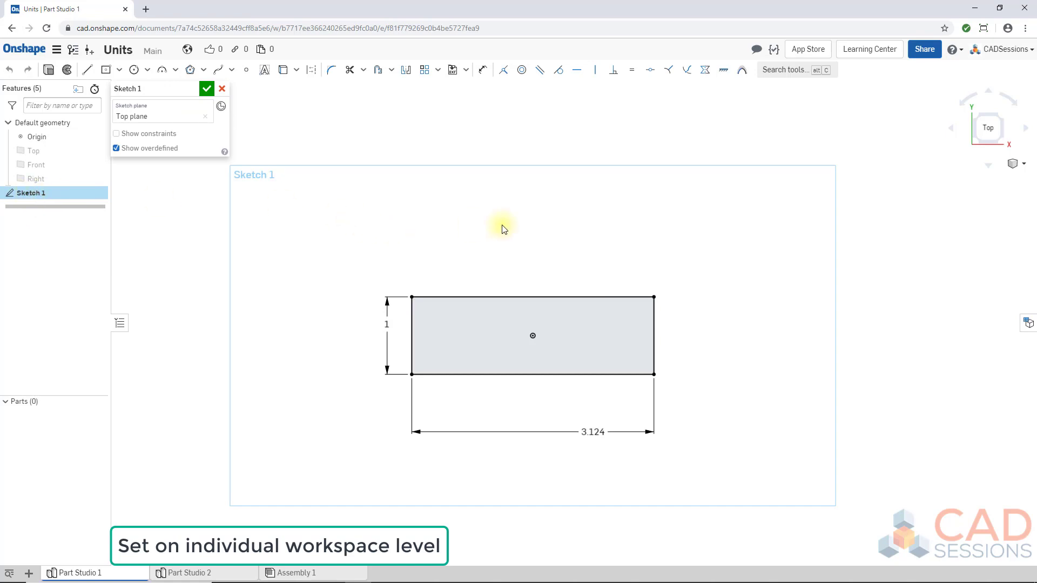
pyautogui.scroll(-1, 502, 227)
pyautogui.scroll(1, 568, 340)
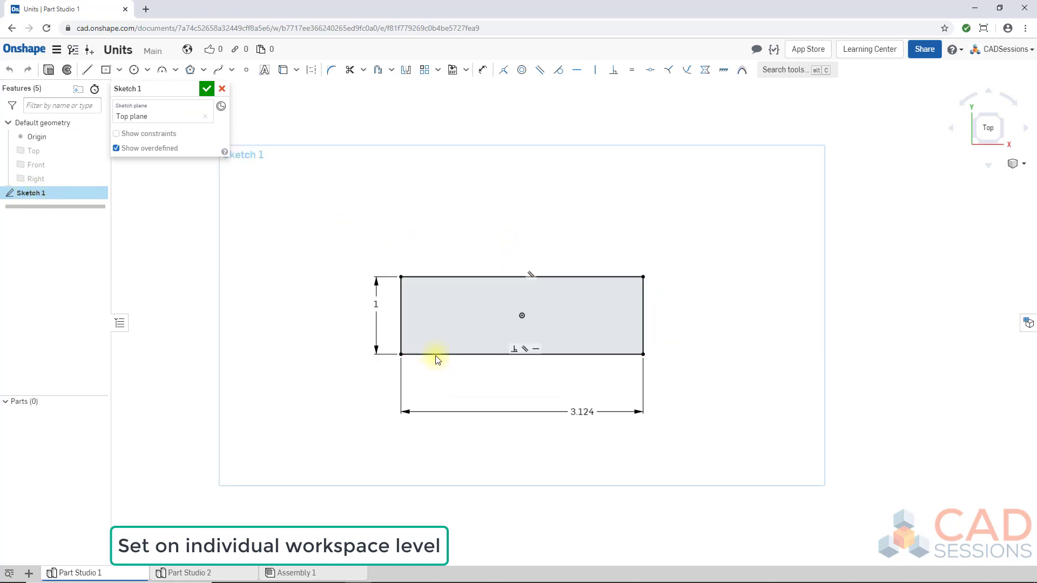
pyautogui.moveTo(376, 303); pyautogui.dragTo(367, 313)
pyautogui.doubleClick(367, 313)
pyautogui.press('Return')
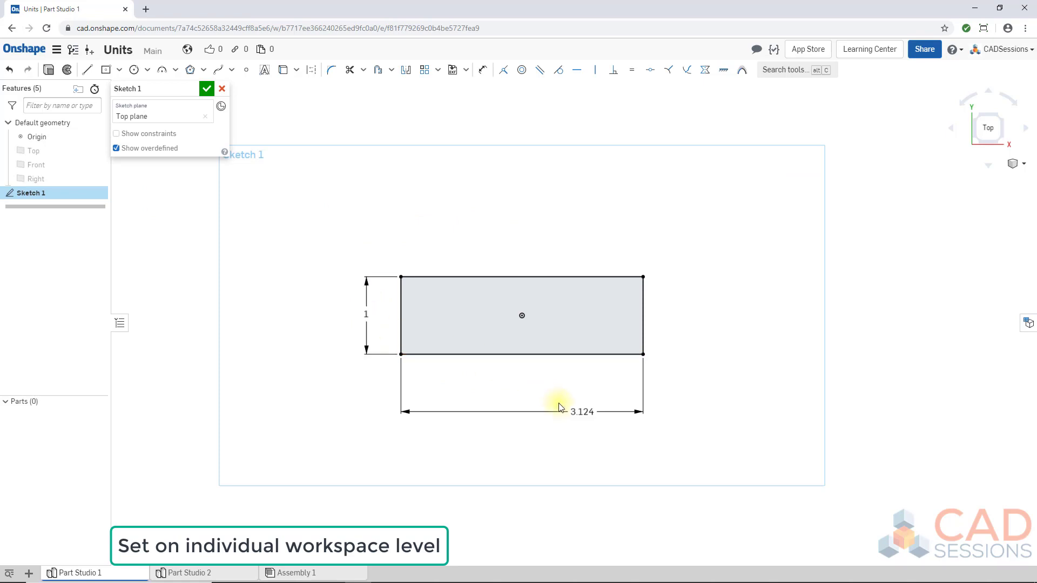
# Change the rectangle's width dimension from 3.124 to 3.555
pyautogui.click(578, 416)
pyautogui.doubleClick(578, 417)
pyautogui.write('3.555')
pyautogui.press('Return')
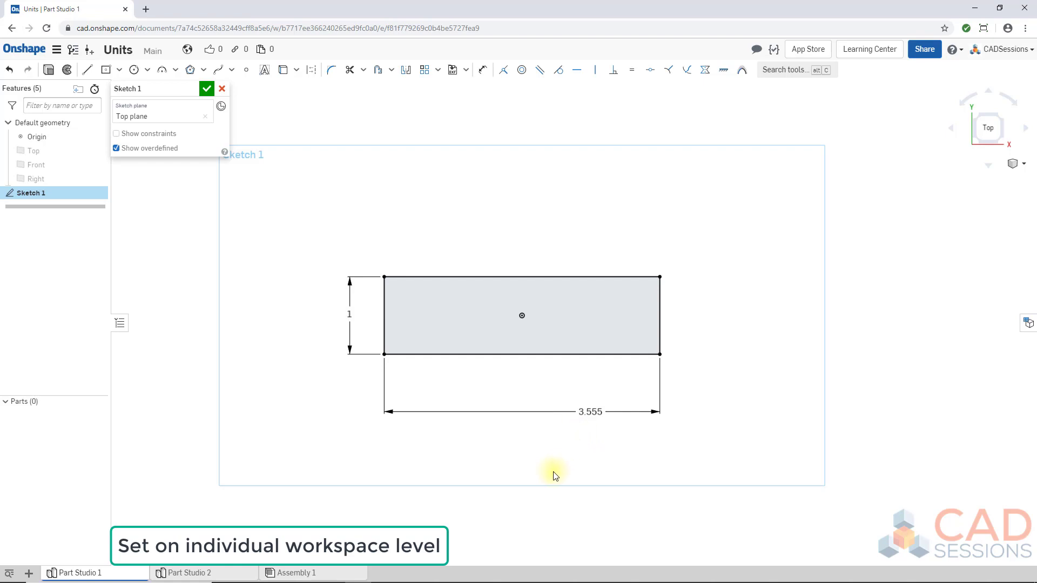
pyautogui.click(417, 217)
# Switch the workspace default length unit from Inch to Millimeter in Workspace units and apply it
pyautogui.click(274, 197)
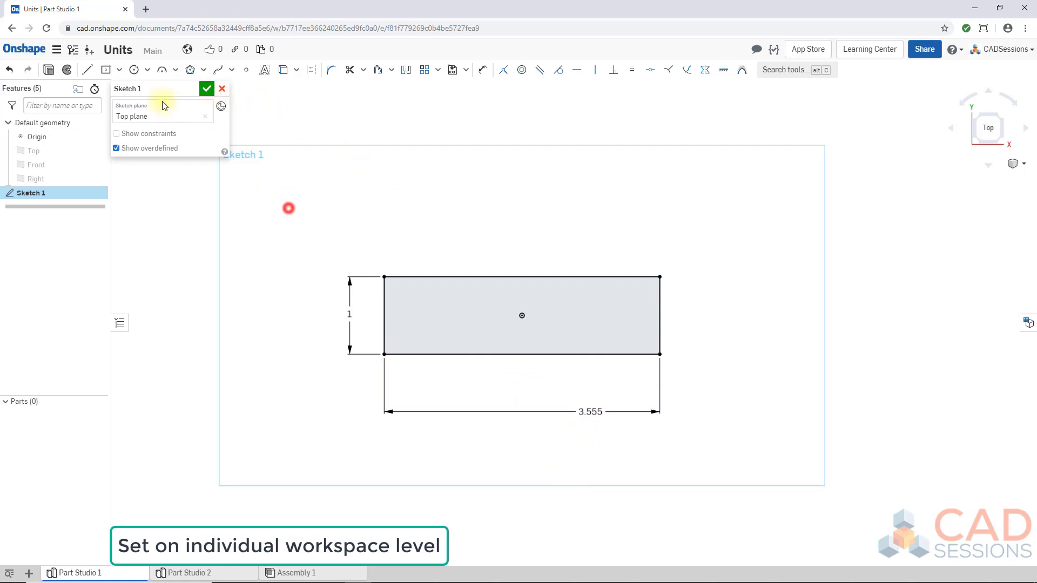
pyautogui.click(56, 51)
pyautogui.click(92, 123)
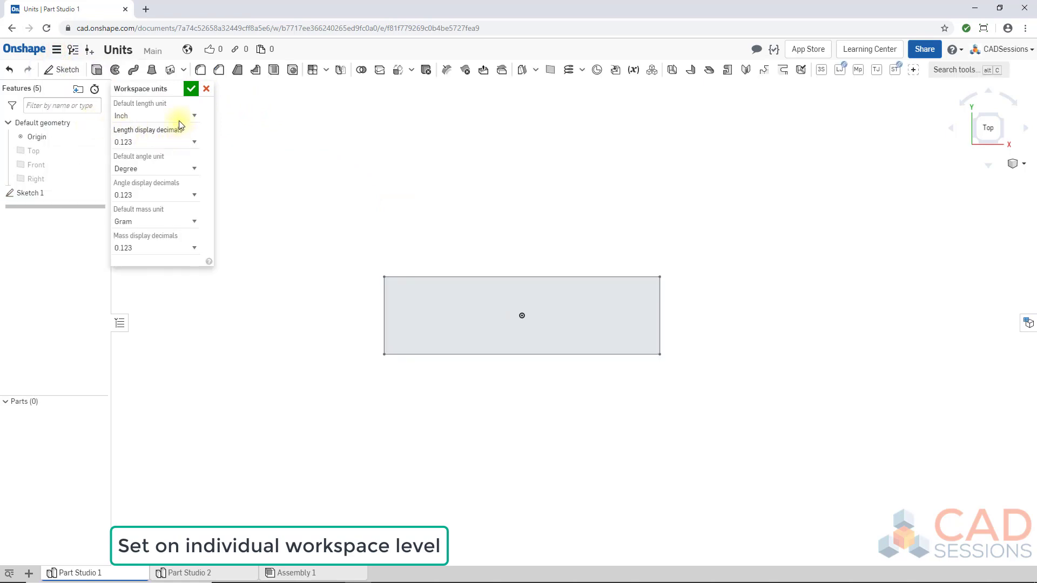
pyautogui.click(194, 117)
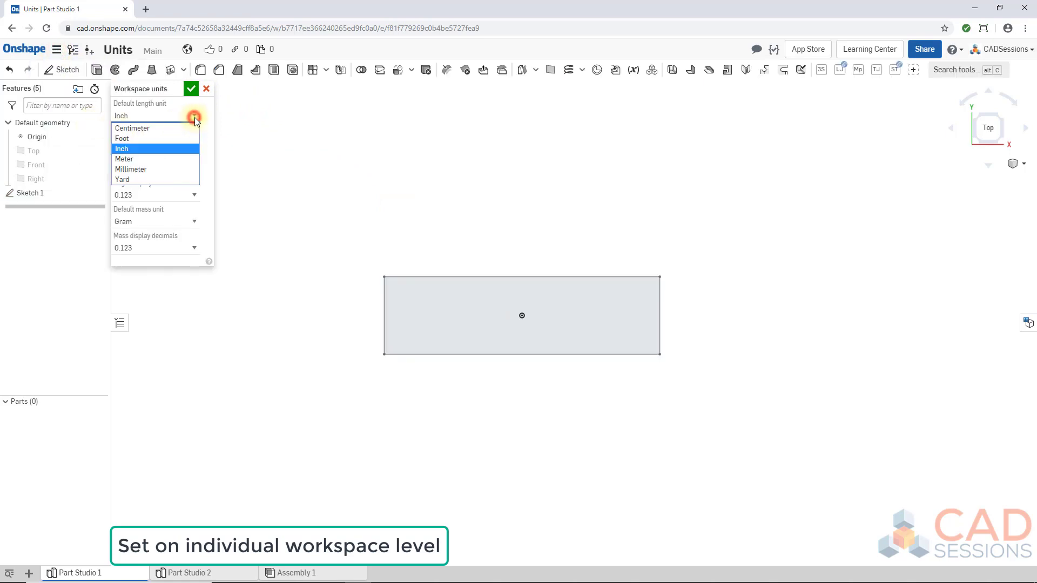
pyautogui.click(186, 168)
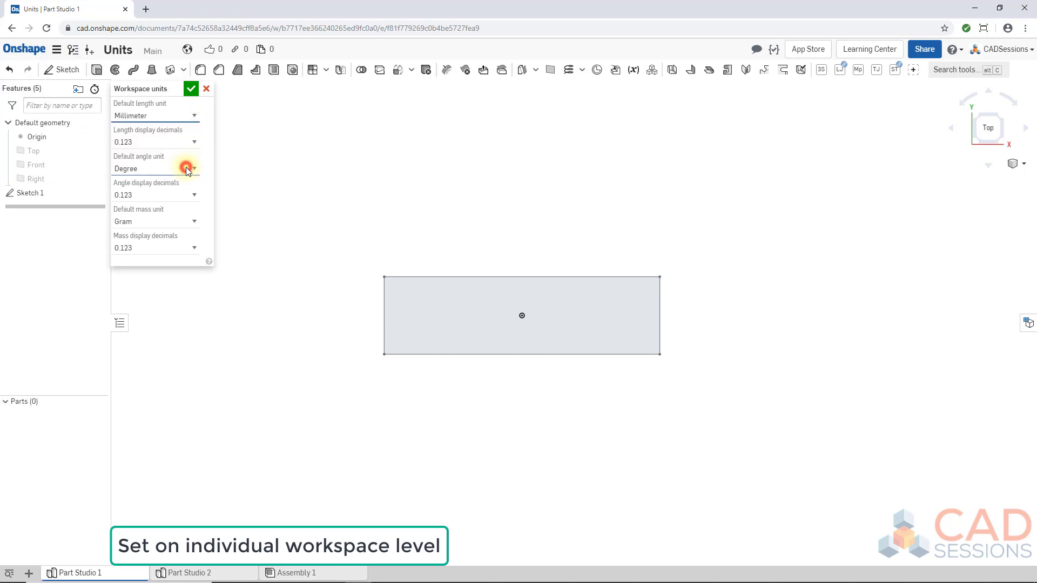
pyautogui.click(192, 89)
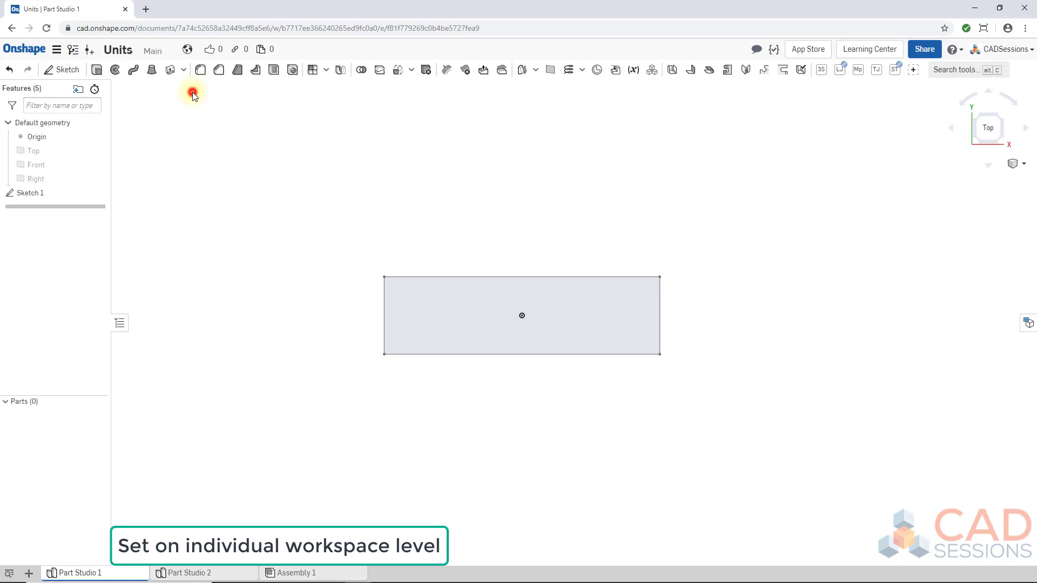
pyautogui.click(310, 199)
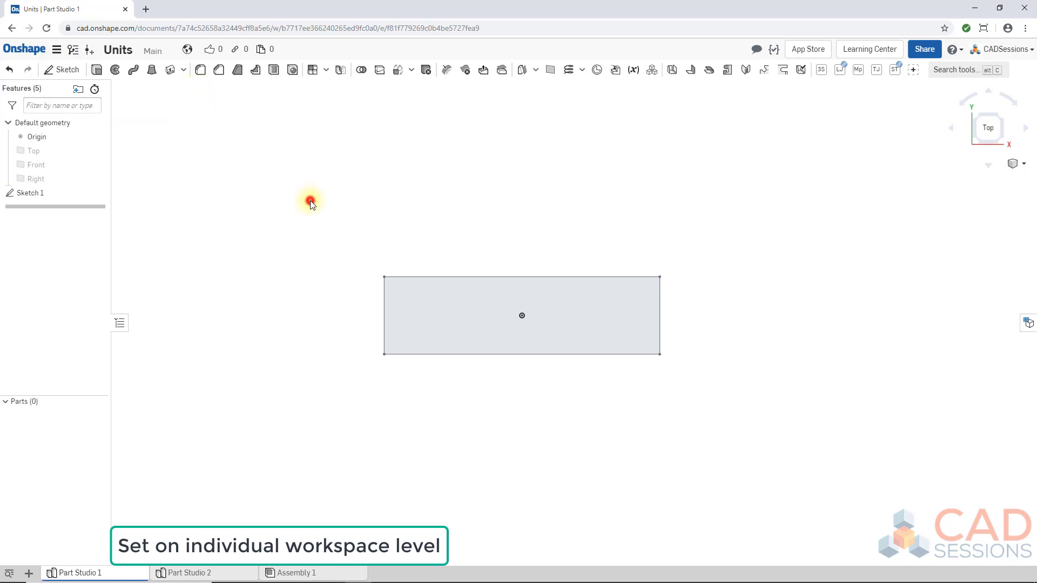
# Reopen Sketch 1 through its Edit option and inspect the 25.4 height dimension without changing it
pyautogui.rightClick(56, 194)
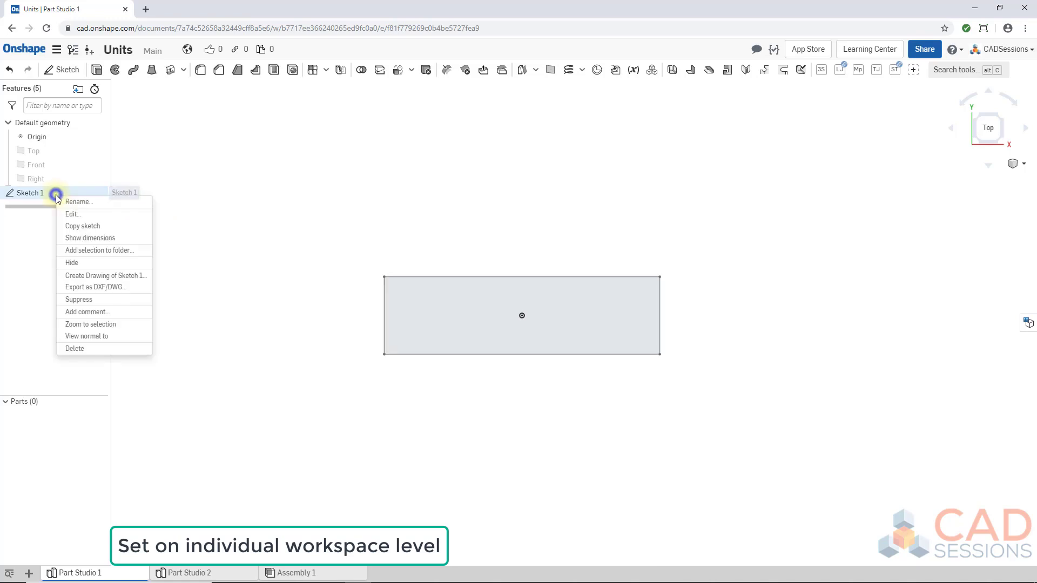
pyautogui.click(101, 216)
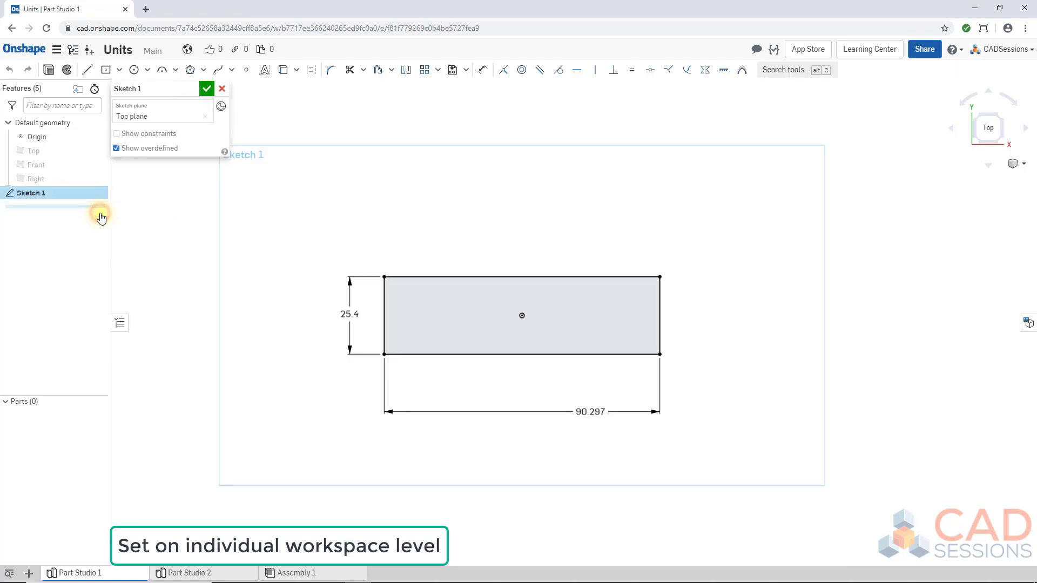
pyautogui.doubleClick(352, 319)
pyautogui.press('Return')
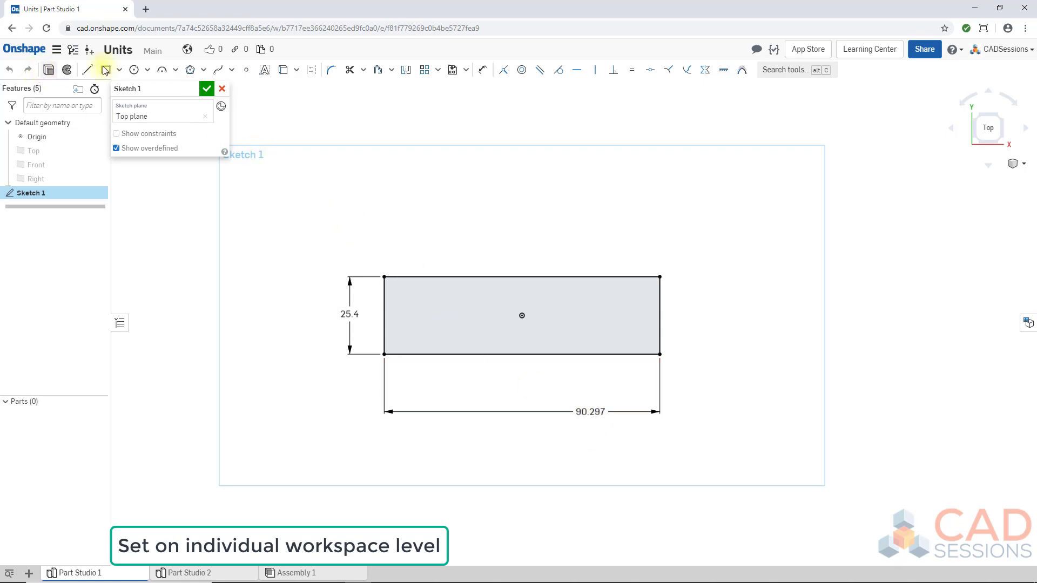
pyautogui.click(321, 238)
# Set the default length unit back to Inch with 0.123 length decimals and apply
pyautogui.click(56, 49)
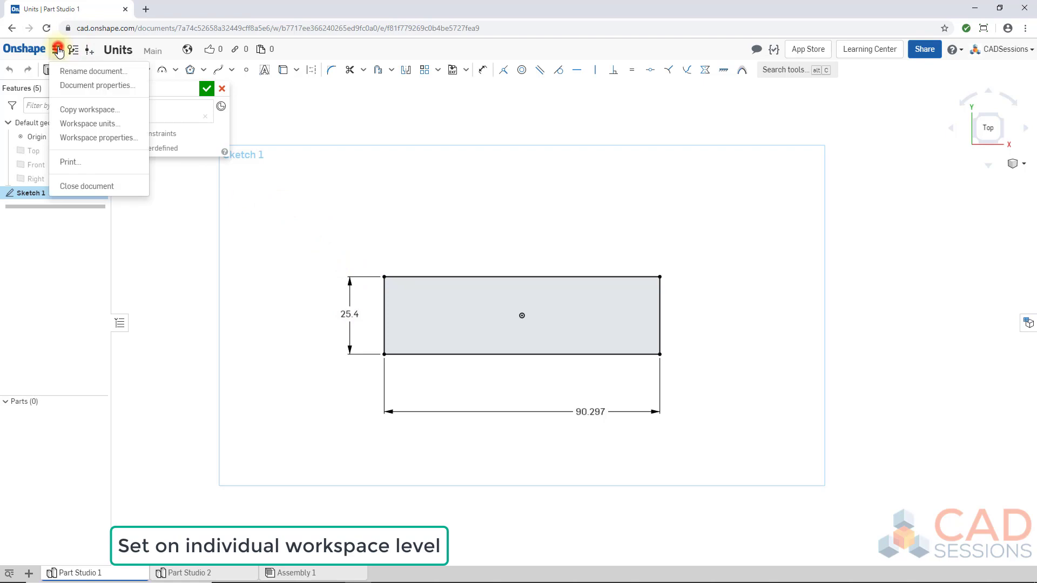
pyautogui.click(99, 124)
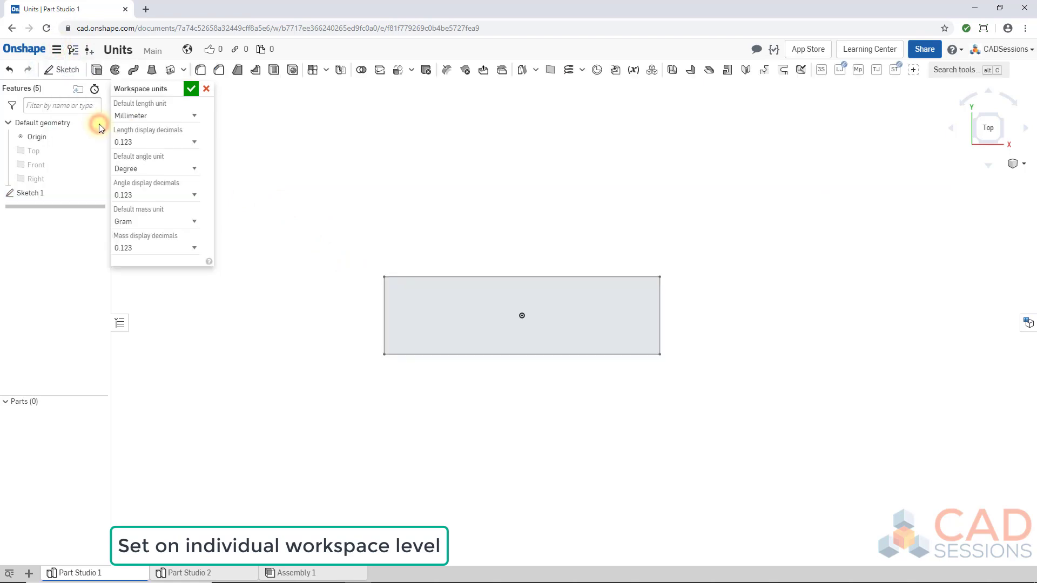
pyautogui.click(185, 118)
pyautogui.click(169, 149)
pyautogui.click(136, 147)
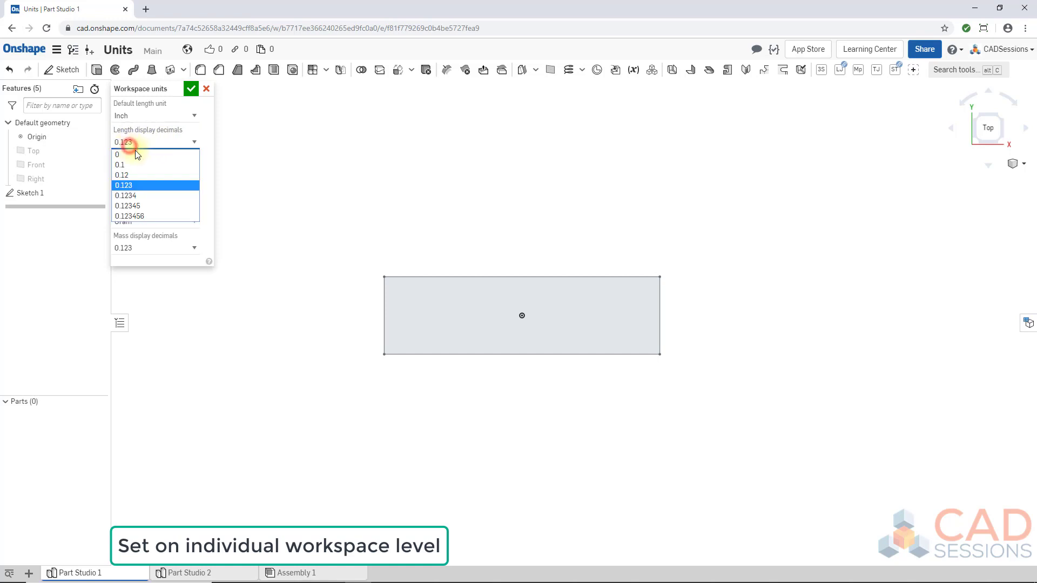
pyautogui.click(142, 185)
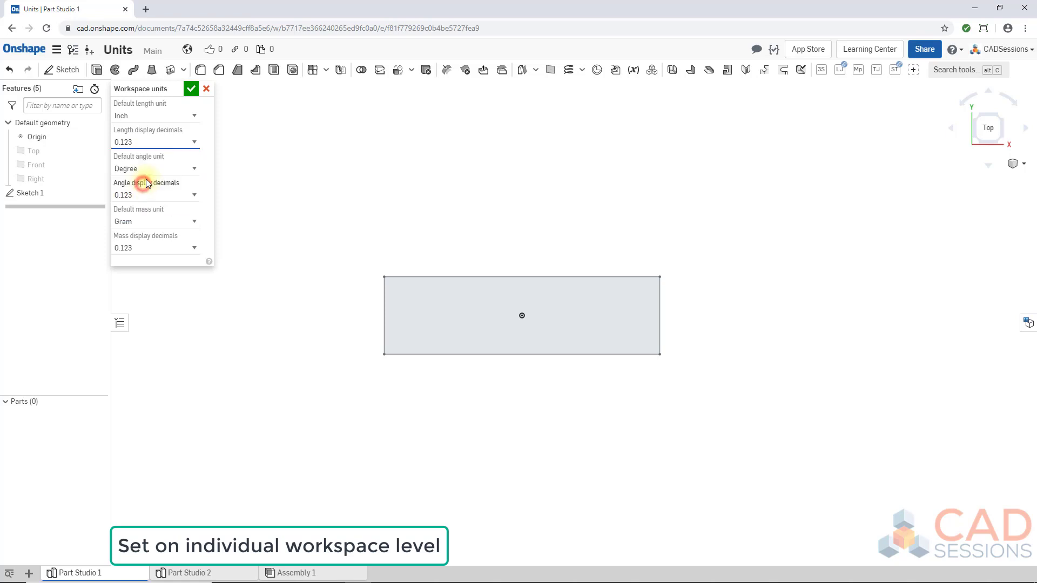
pyautogui.click(190, 89)
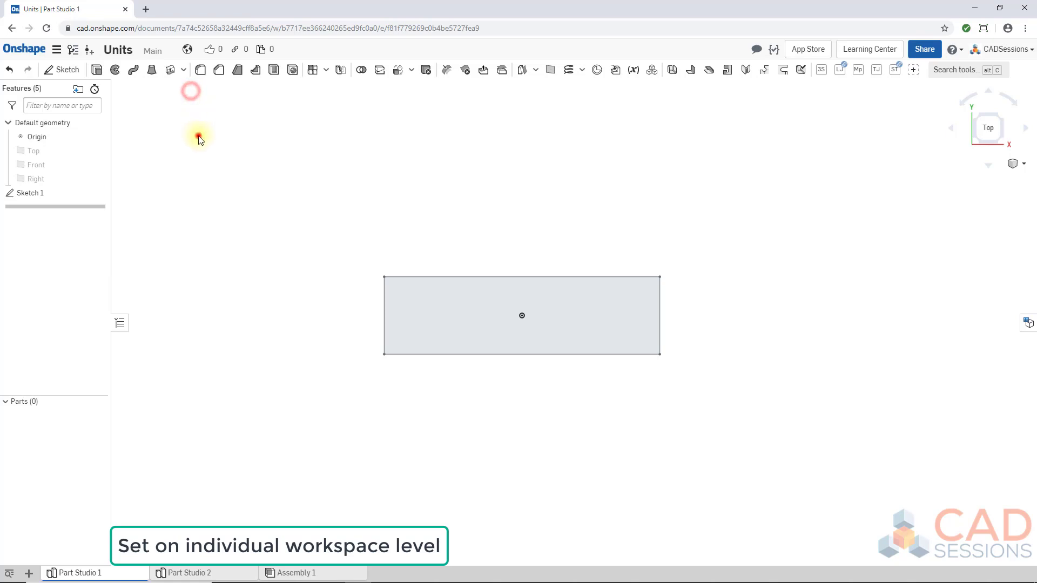
# Reopen Sketch 1 for editing and inspect the 3.555 width dimension
pyautogui.rightClick(34, 196)
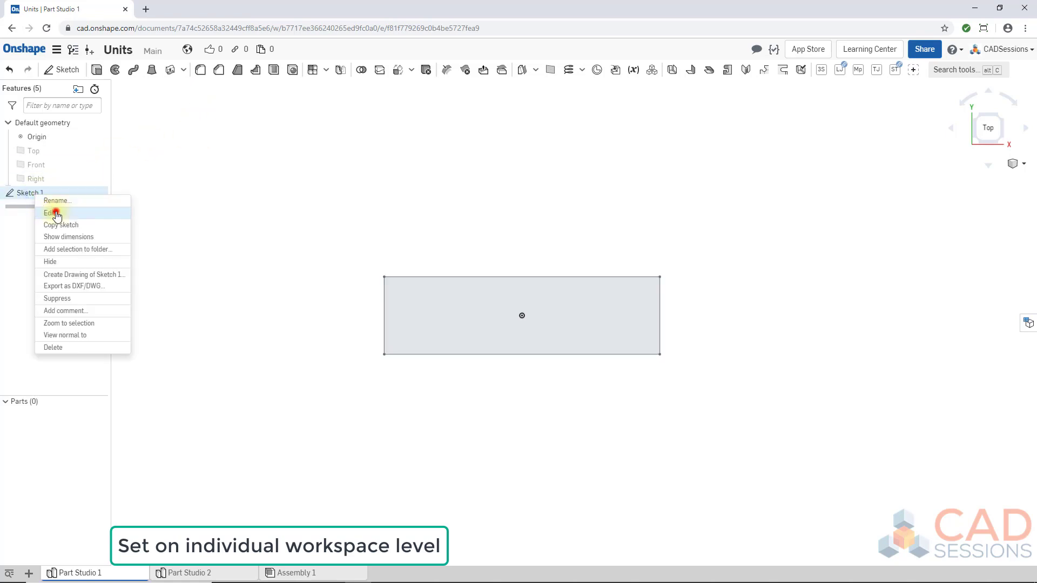
pyautogui.click(54, 208)
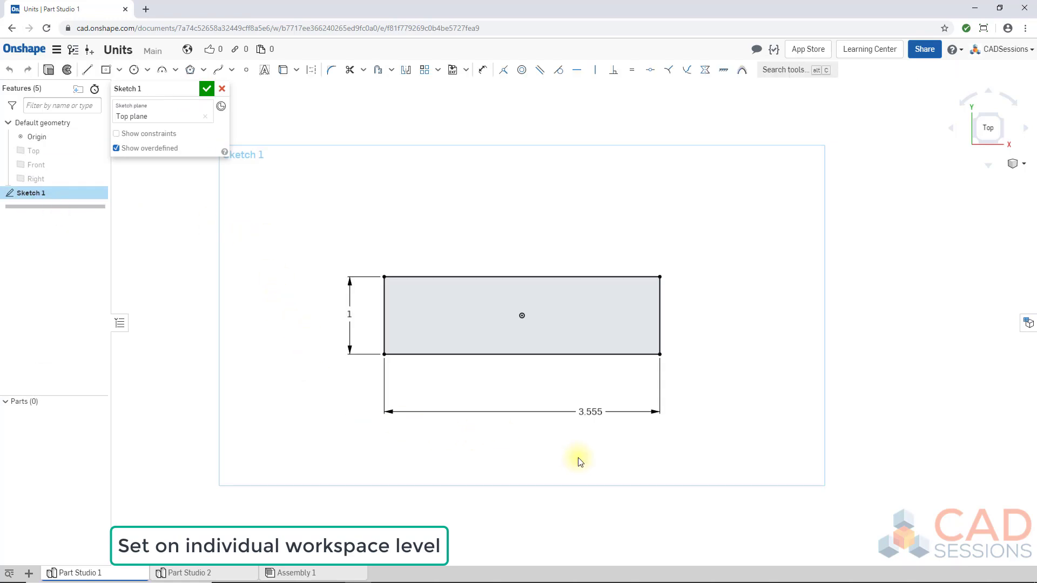
pyautogui.doubleClick(588, 414)
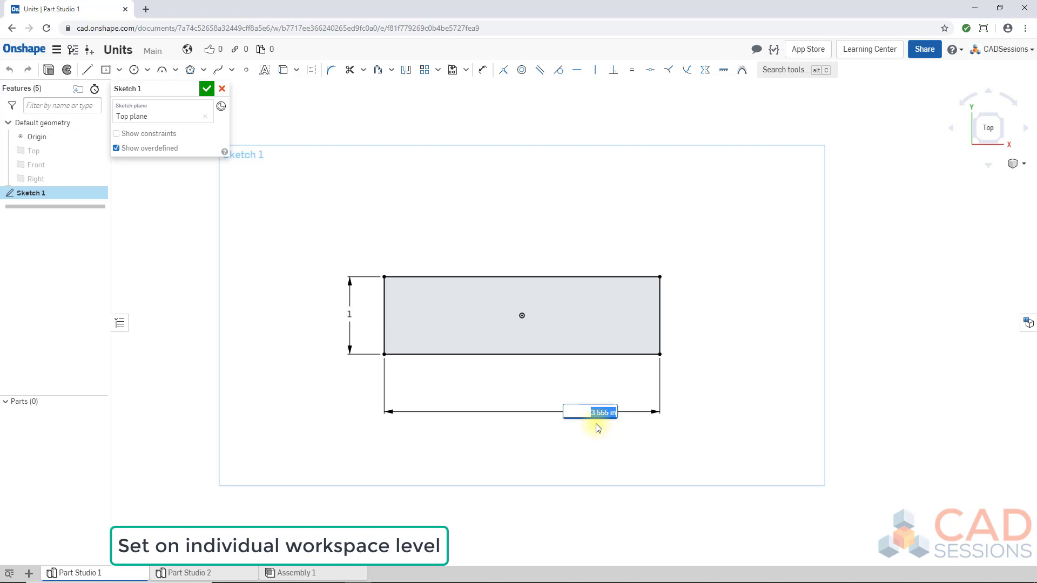
pyautogui.press('Return')
# Enter 3.5555 in as the rectangle width and confirm it displays as 3.556
pyautogui.doubleClick(590, 412)
pyautogui.write('3')
pyautogui.press('Return')
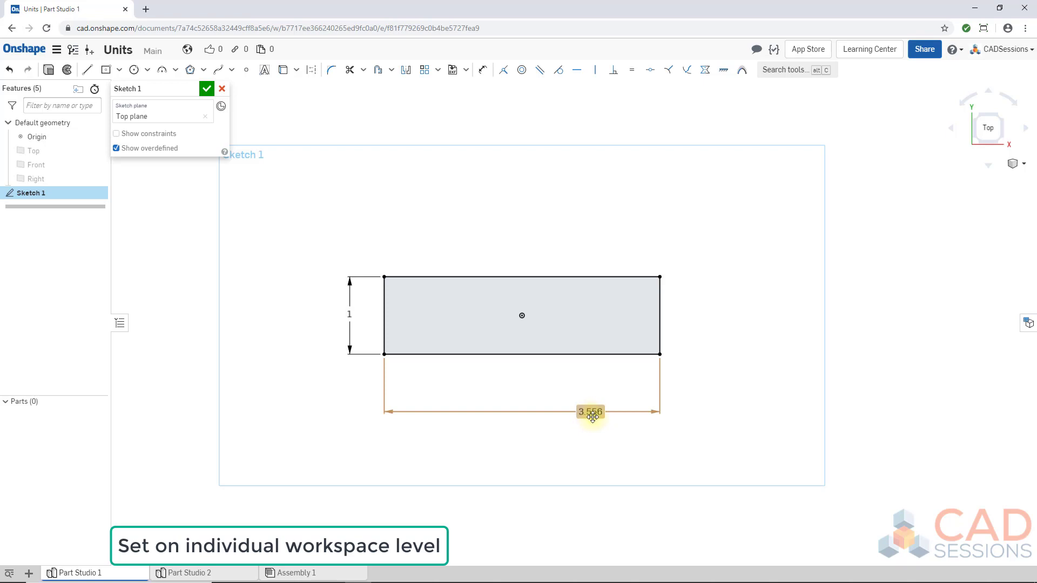
pyautogui.doubleClick(592, 416)
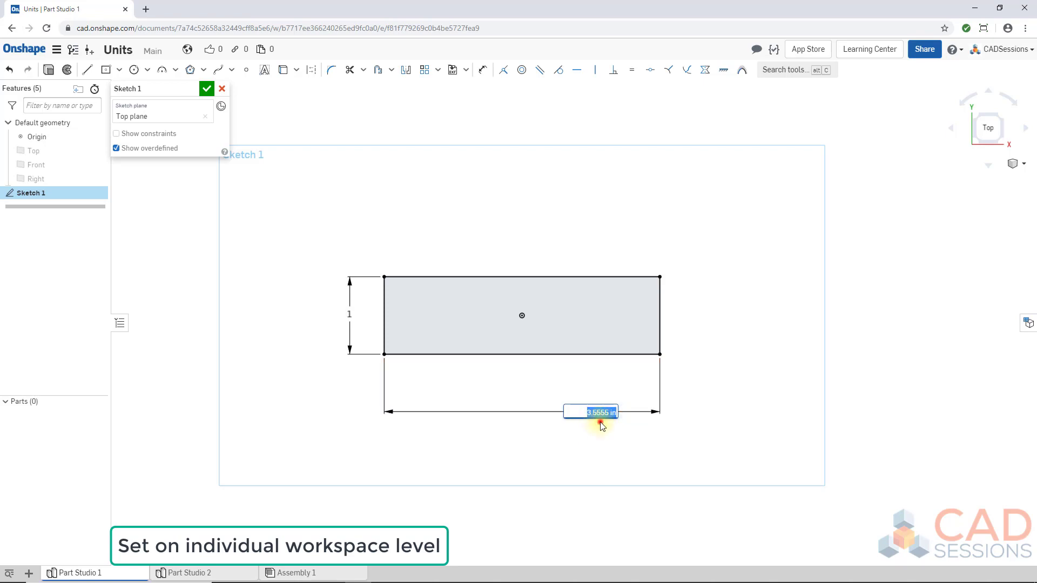
pyautogui.press('Escape')
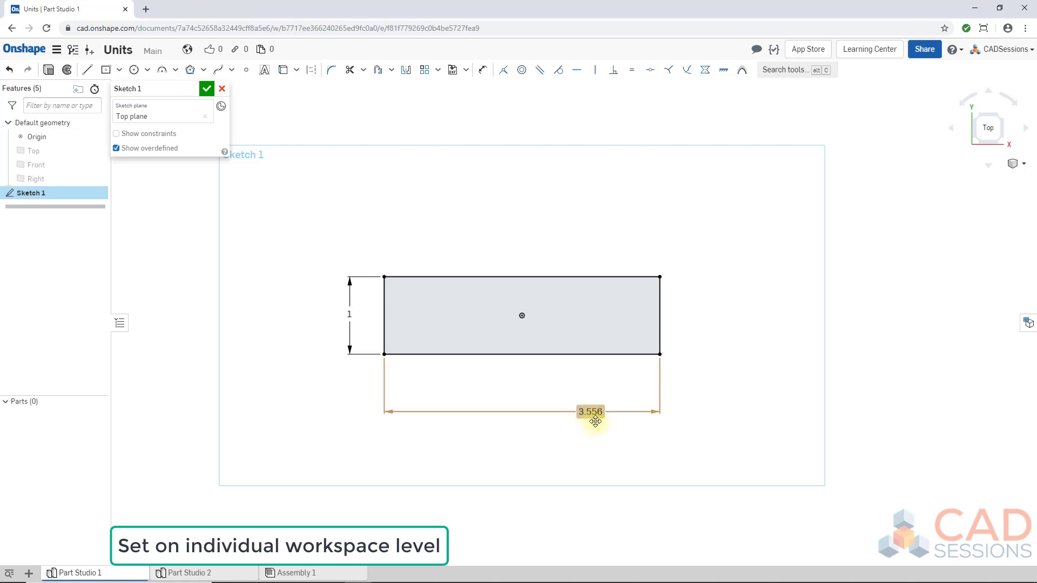
# Apply four-decimal 0.1234 length precision in Workspace units, then right-click Sketch 1
pyautogui.click(56, 50)
pyautogui.click(80, 124)
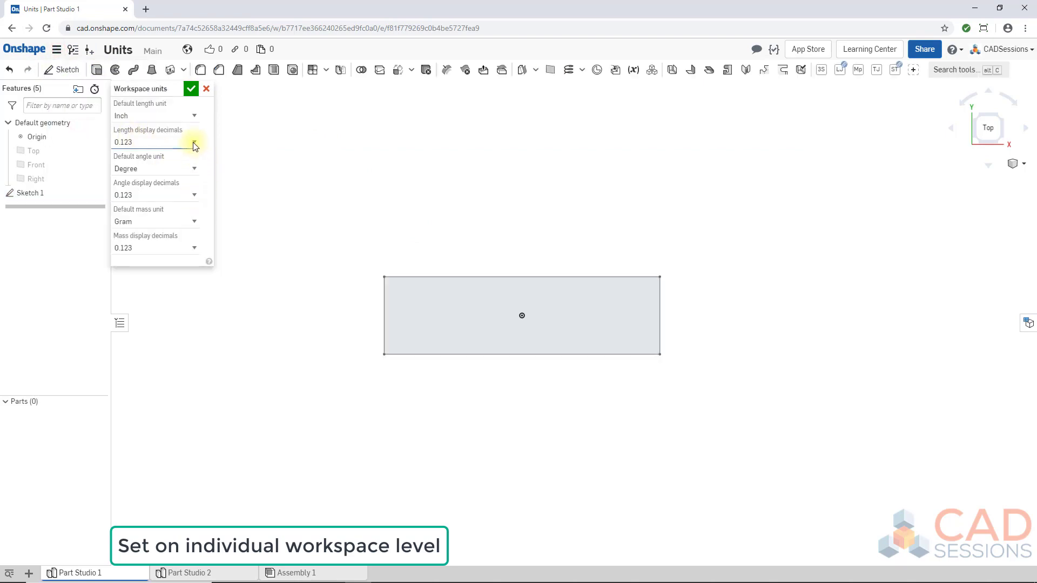
pyautogui.click(195, 143)
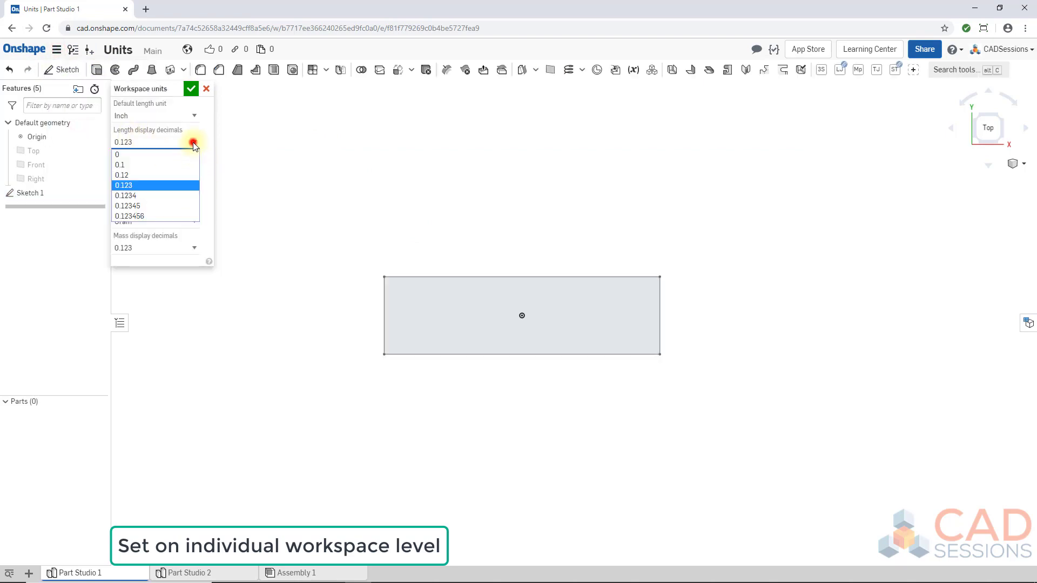
pyautogui.click(173, 195)
pyautogui.click(191, 89)
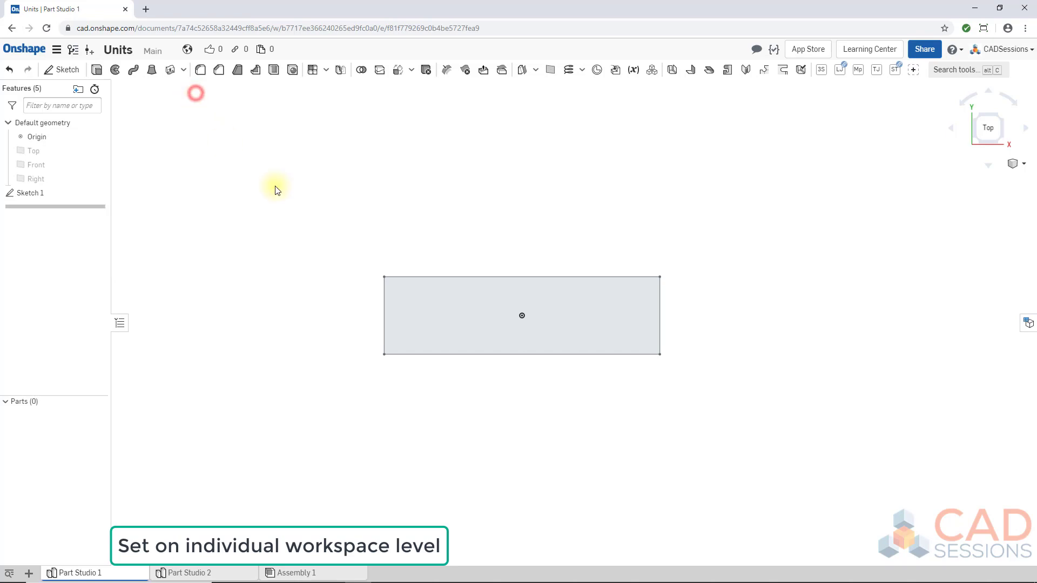
pyautogui.rightClick(57, 195)
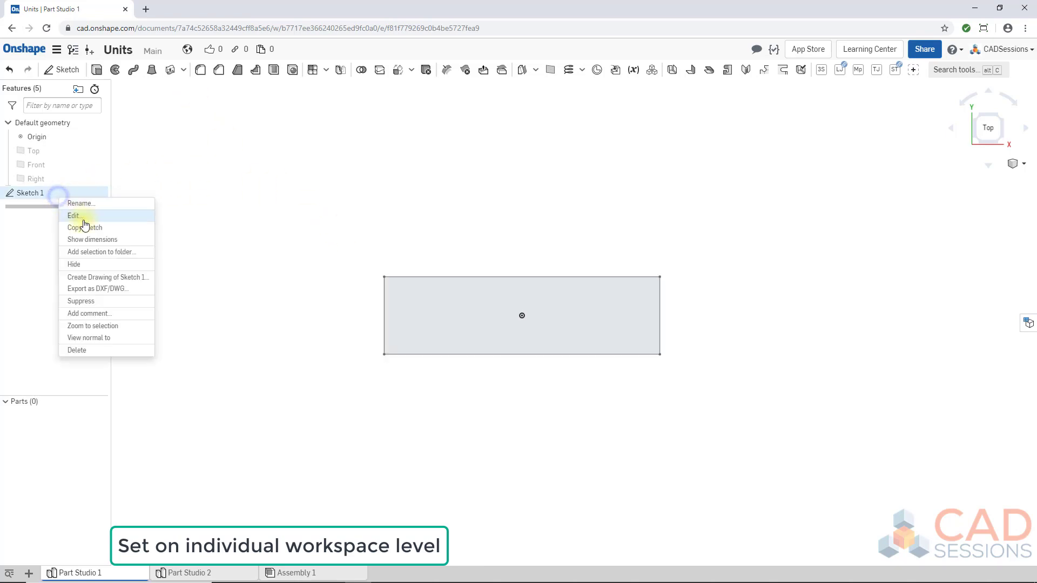
pyautogui.click(87, 216)
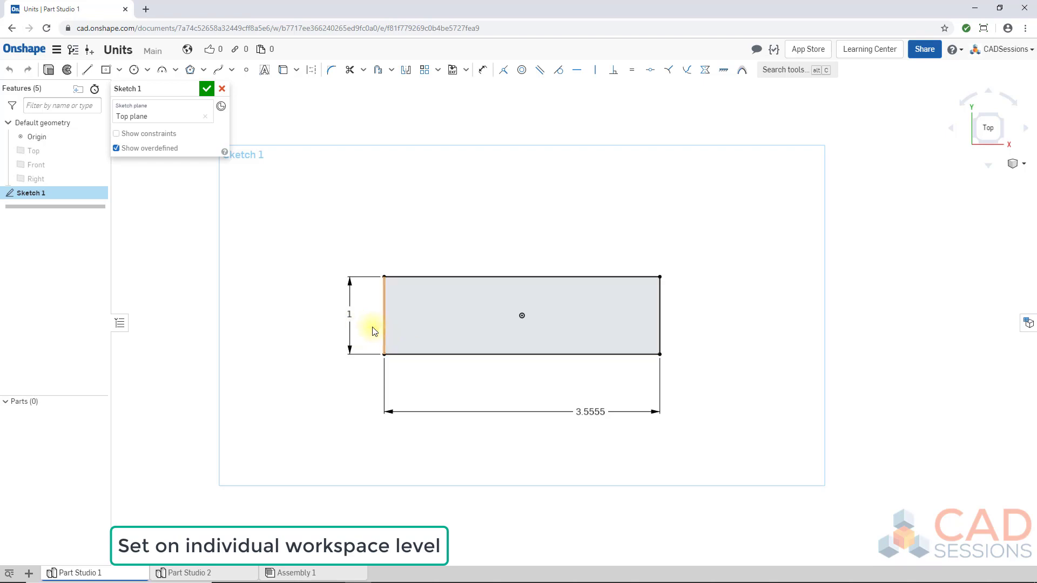
pyautogui.doubleClick(349, 316)
pyautogui.click(281, 335)
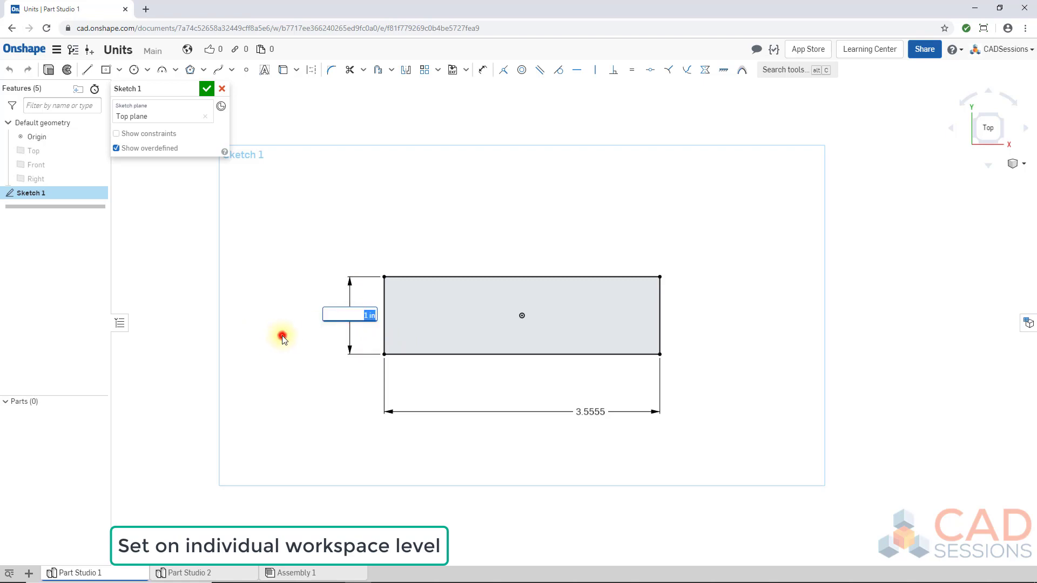
pyautogui.click(206, 89)
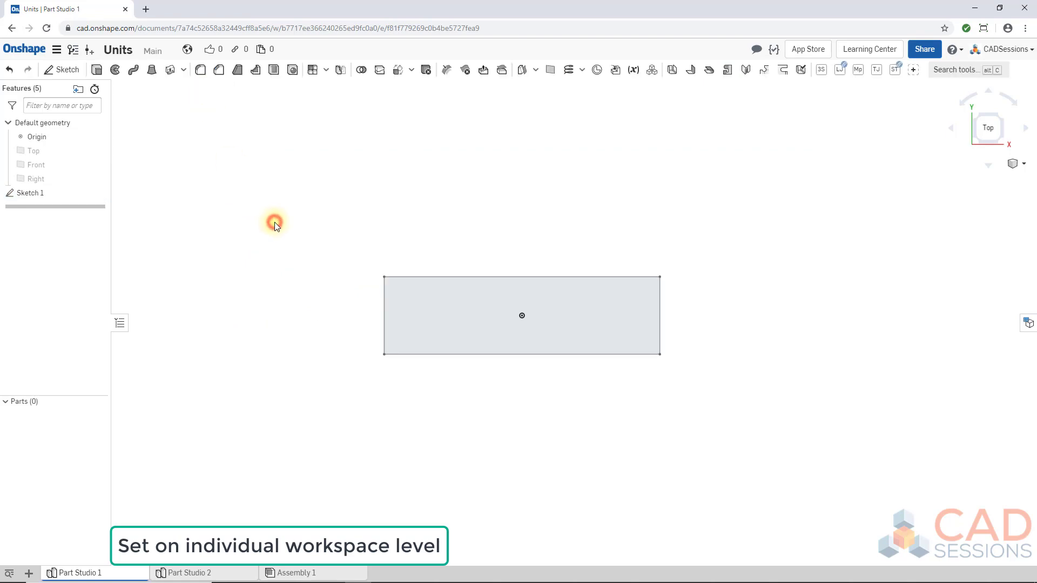
pyautogui.scroll(3, 274, 222)
pyautogui.click(469, 177)
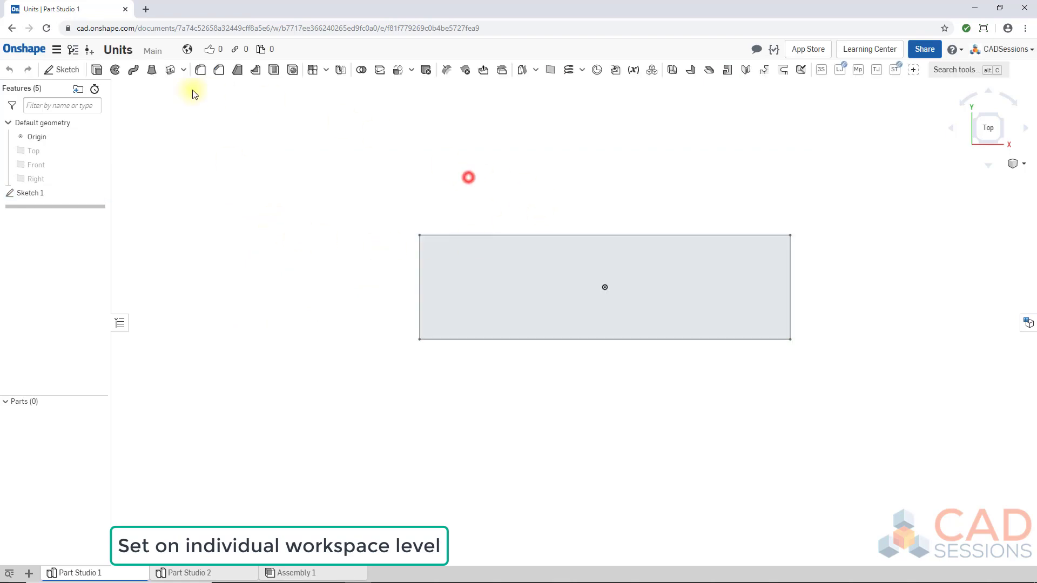
pyautogui.click(56, 49)
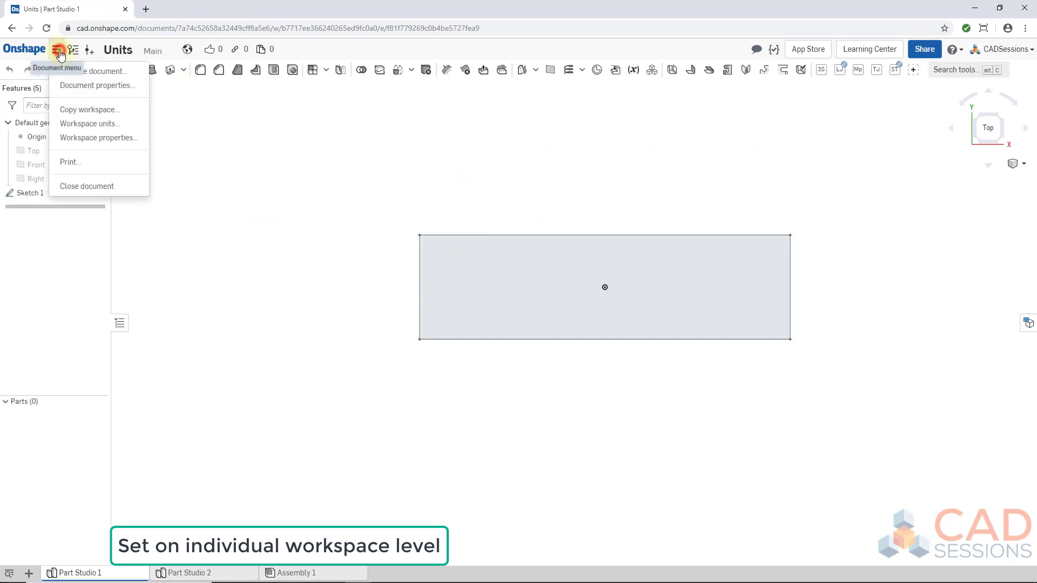
pyautogui.click(129, 124)
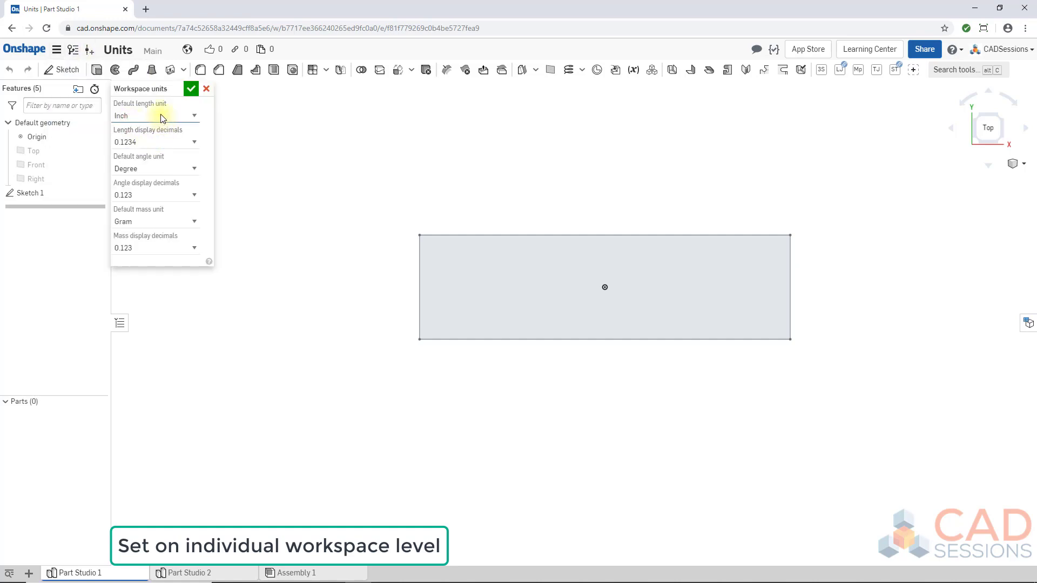
pyautogui.click(154, 167)
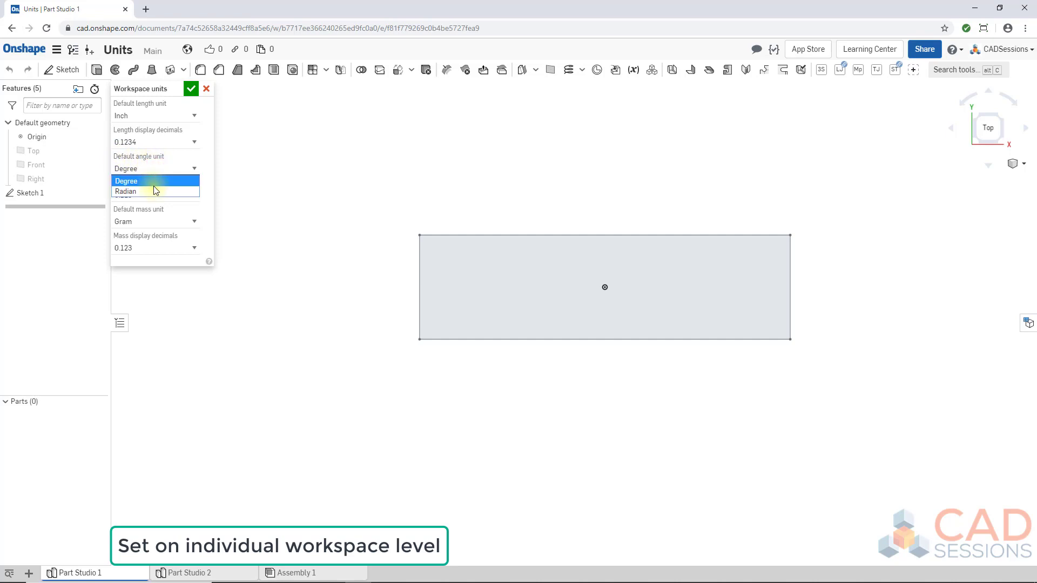
pyautogui.click(155, 168)
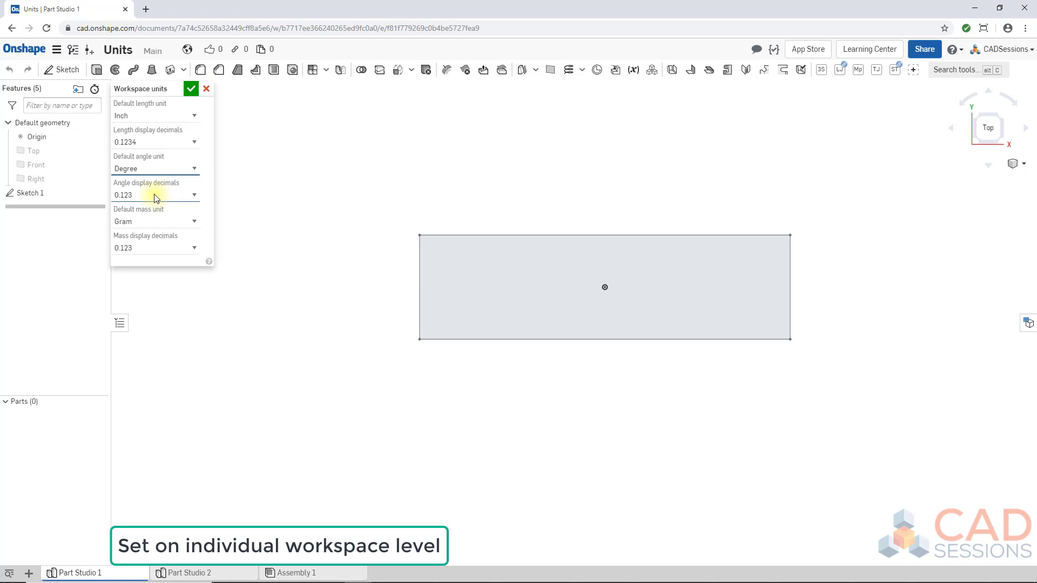
pyautogui.click(156, 222)
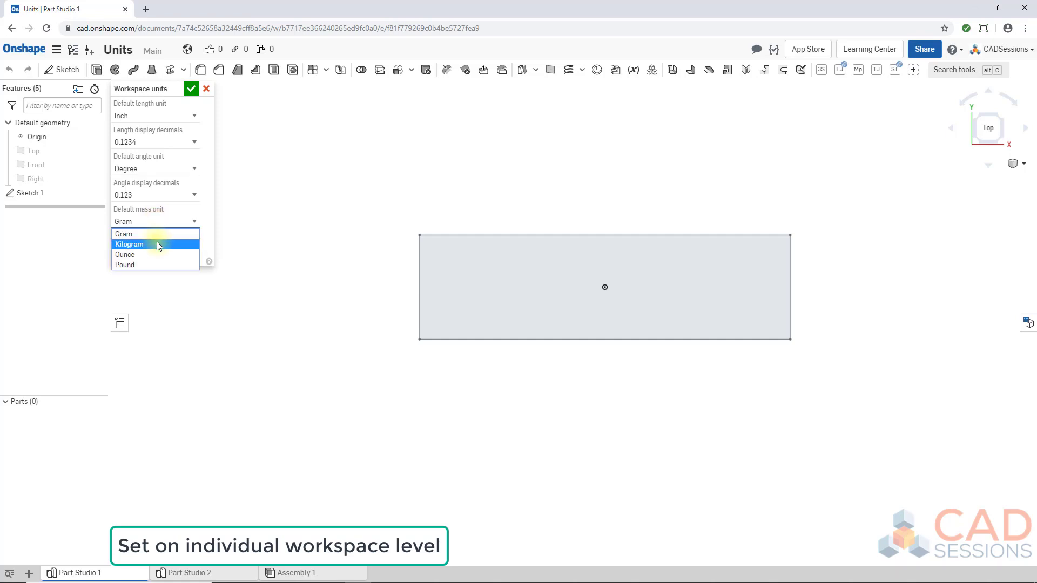
pyautogui.click(159, 234)
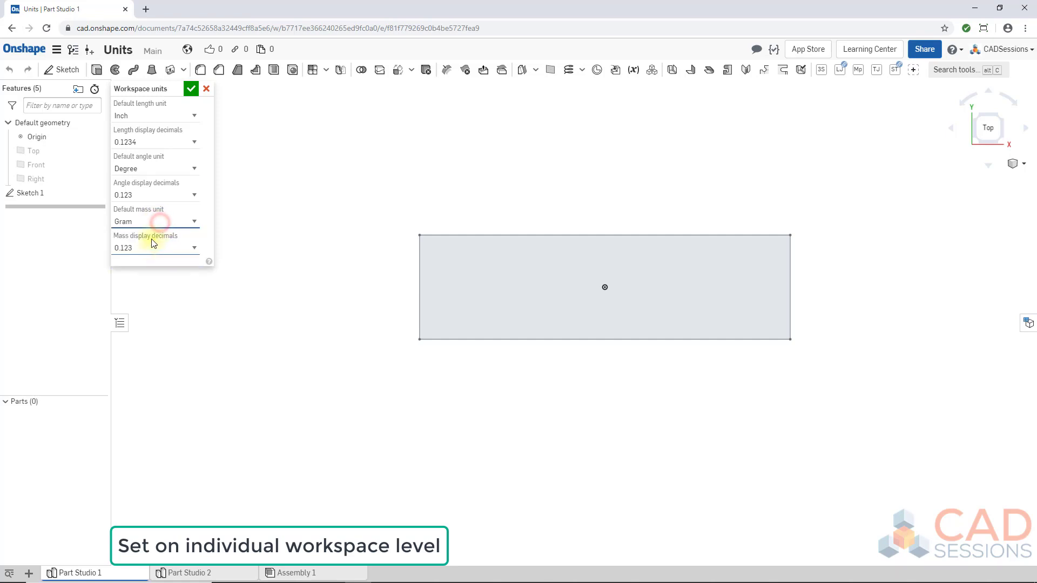
pyautogui.click(192, 89)
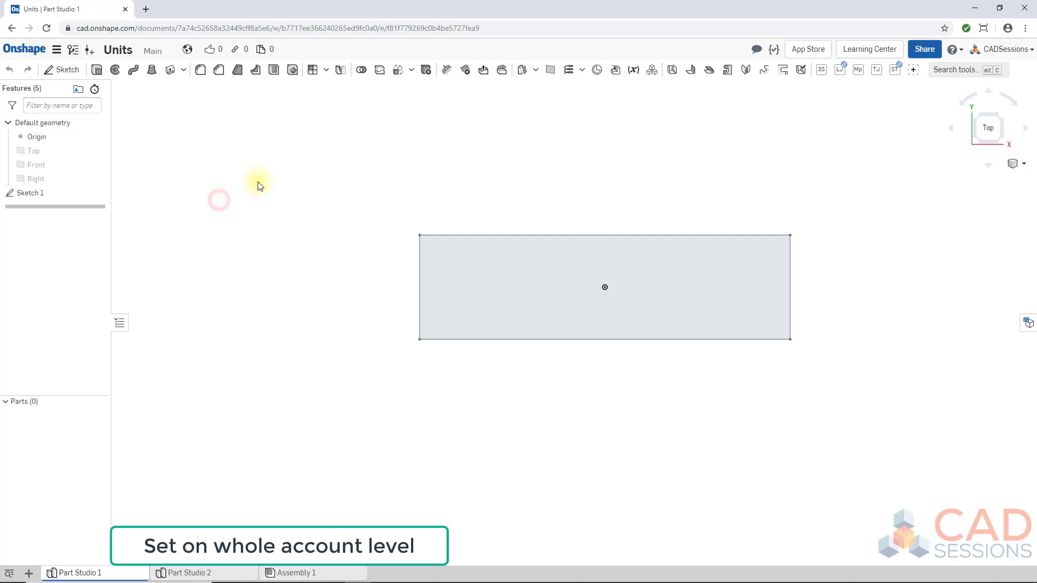
# Go to My account > Preferences and view the Length unit choices without changing them
pyautogui.click(1003, 52)
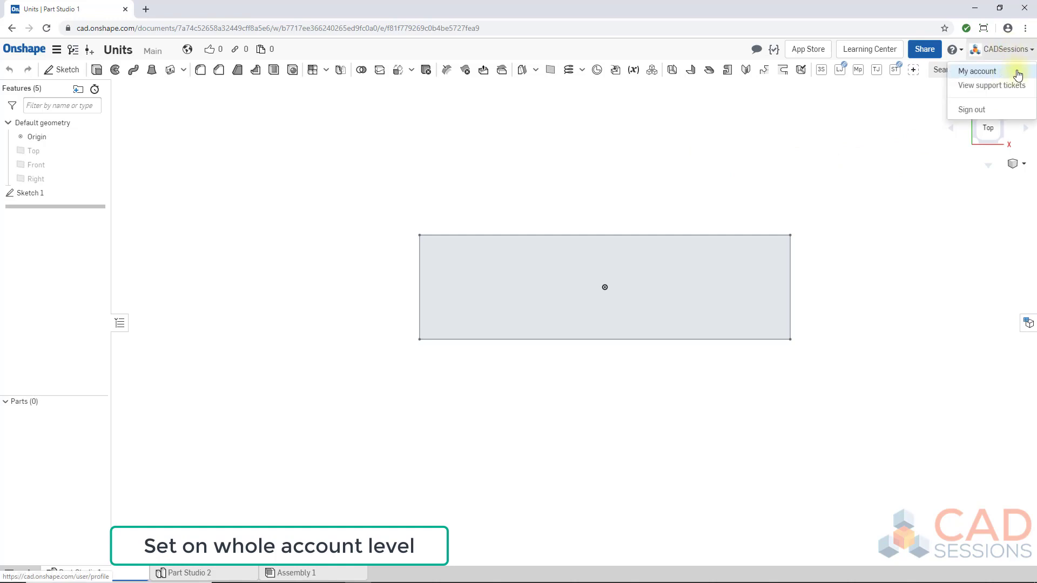
pyautogui.click(1012, 74)
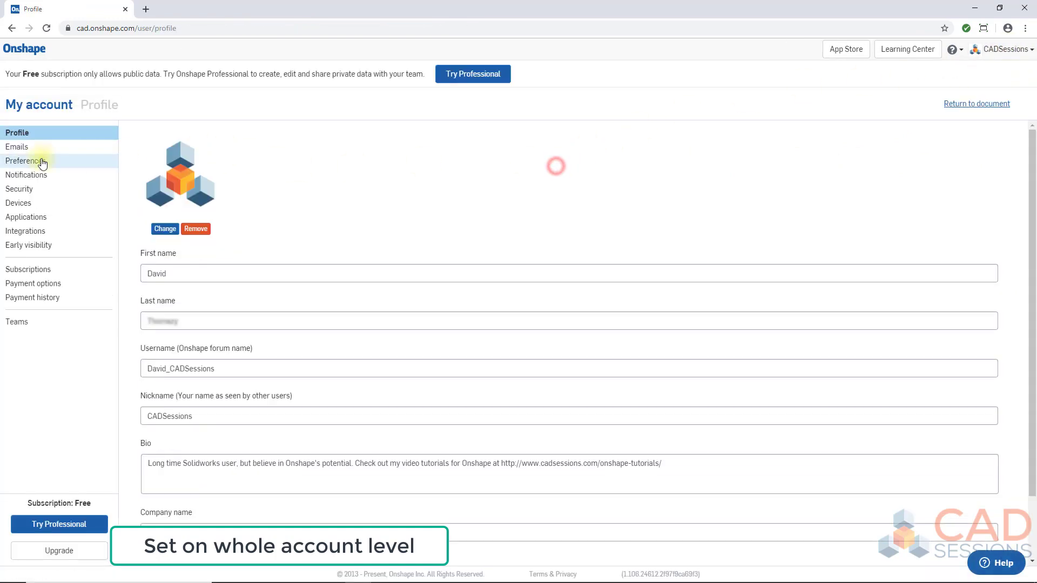
pyautogui.click(89, 166)
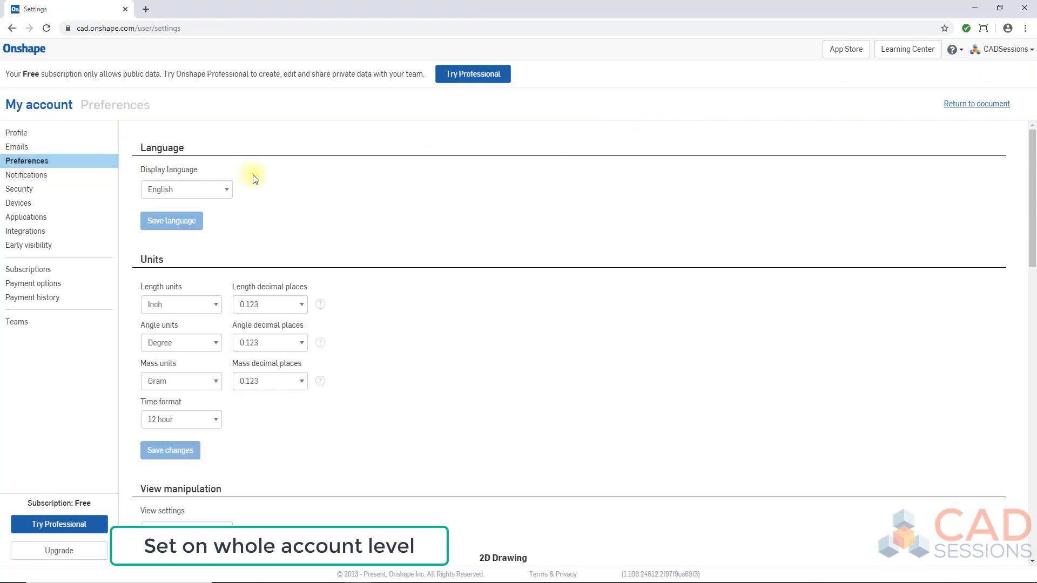
pyautogui.doubleClick(146, 259)
pyautogui.click(173, 309)
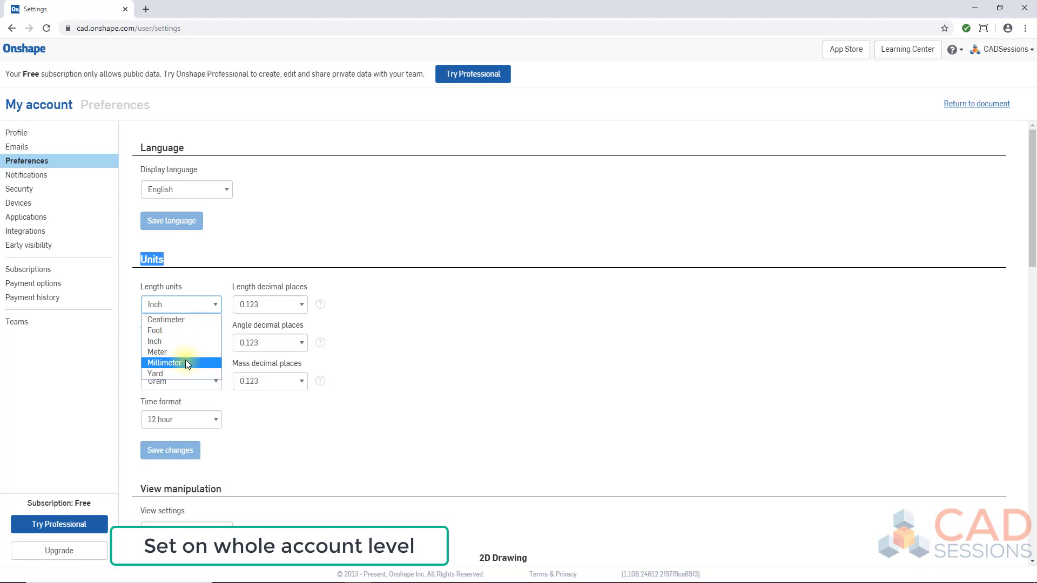
pyautogui.click(206, 294)
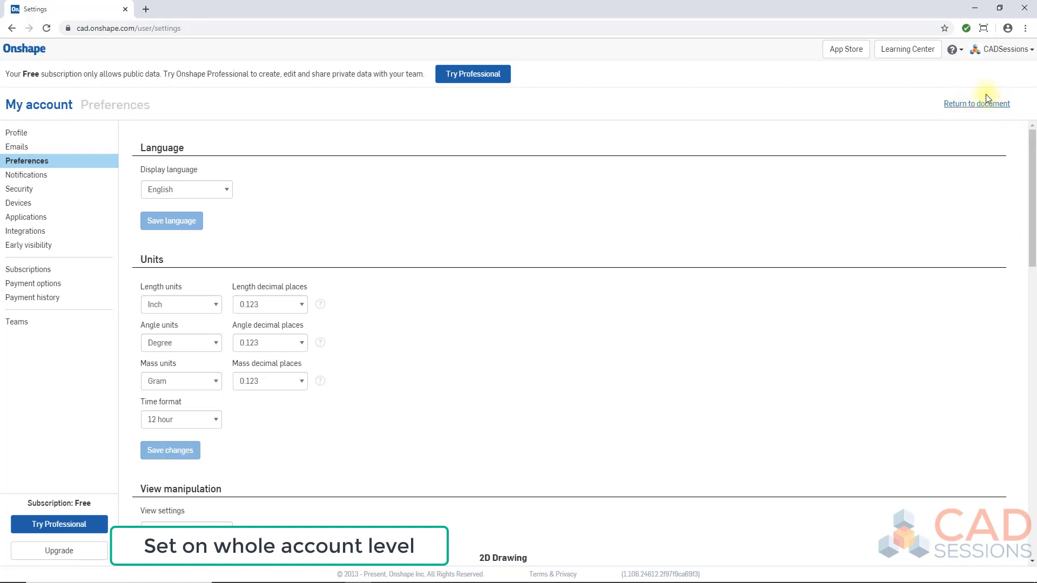
# Return to the Units document, view the sketch from Top, and start creating Drawing 1
pyautogui.click(962, 104)
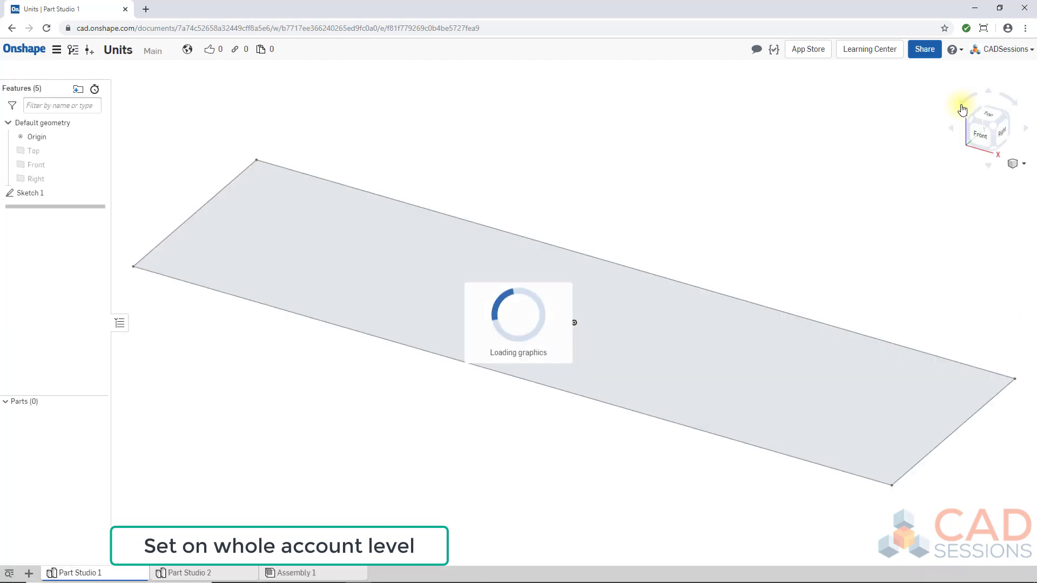
pyautogui.click(962, 109)
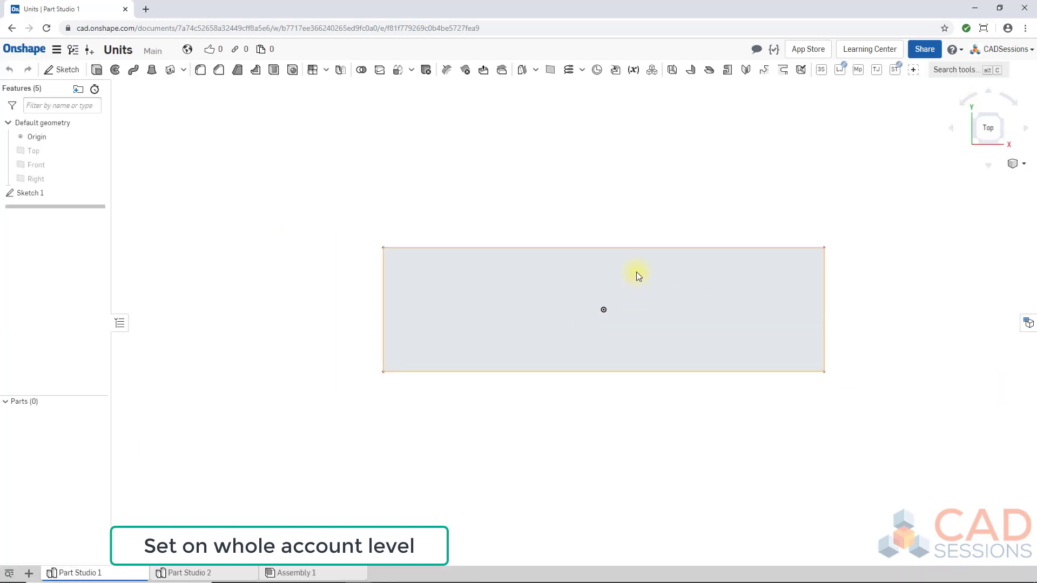
pyautogui.click(736, 196)
pyautogui.scroll(1, 735, 197)
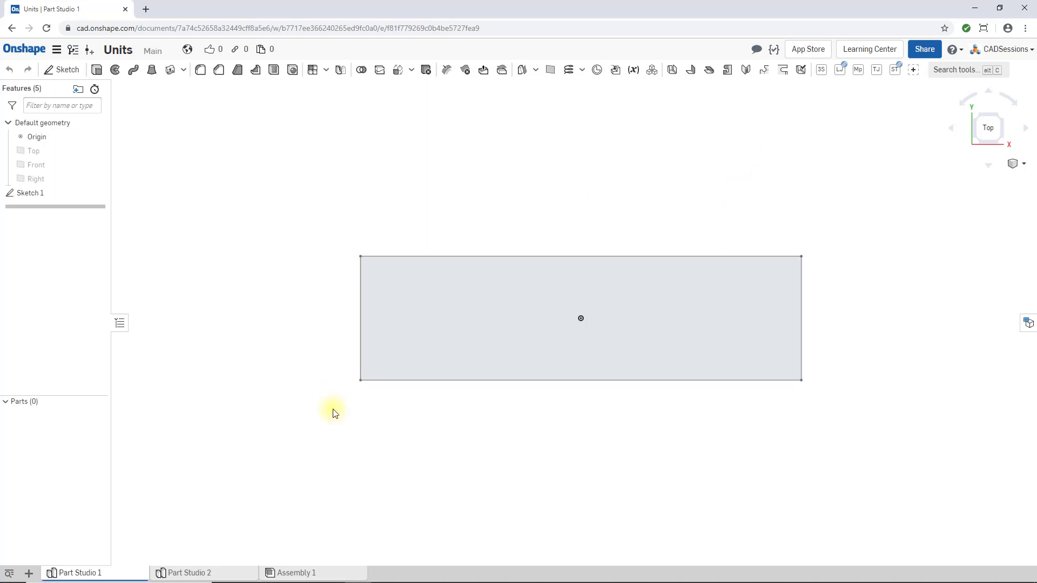
pyautogui.click(29, 574)
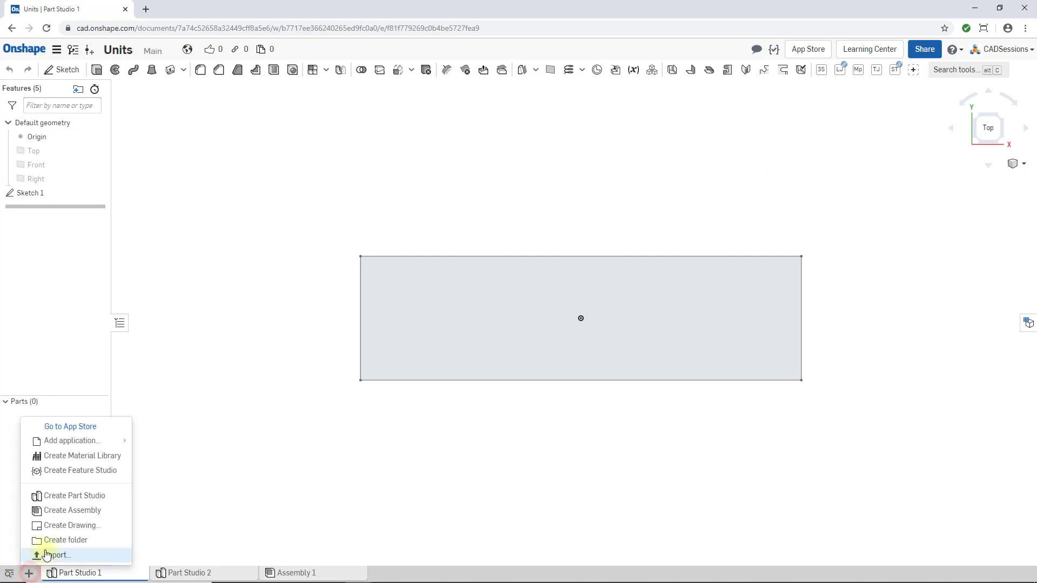
pyautogui.click(60, 525)
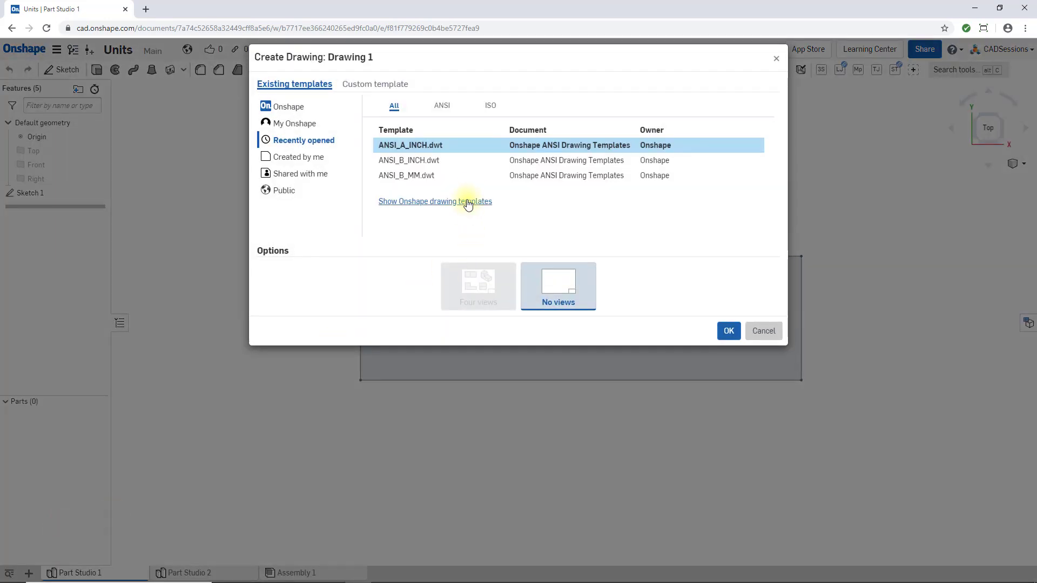